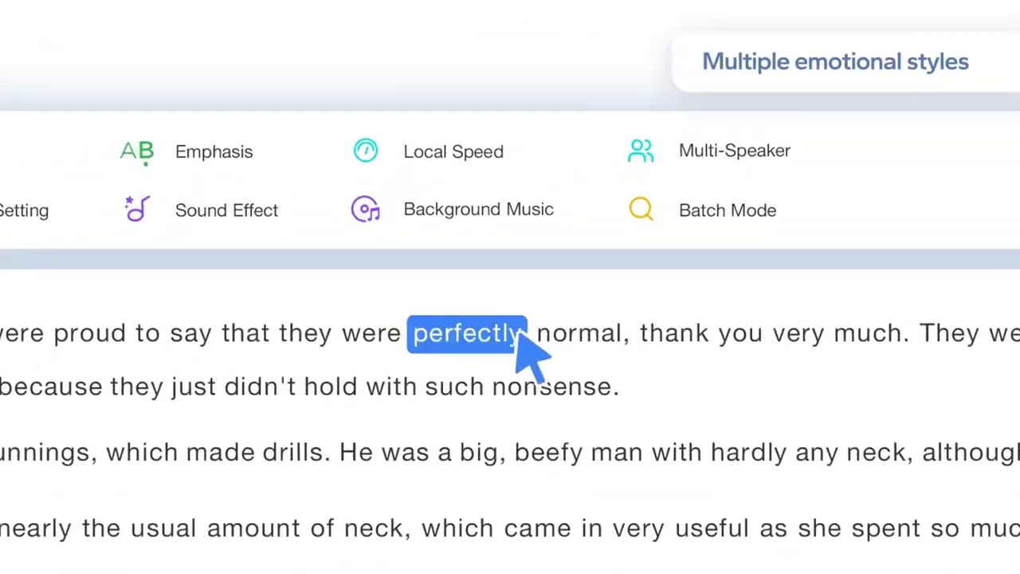
Bring the DupDub homepage's What users say testimonials into view
click(674, 157)
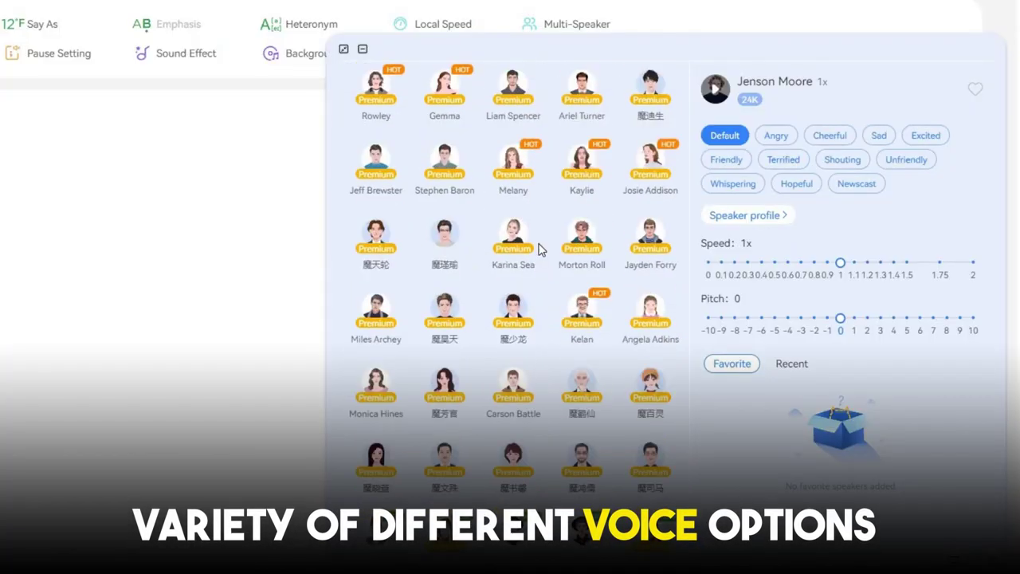
scroll(539, 249, down, 10)
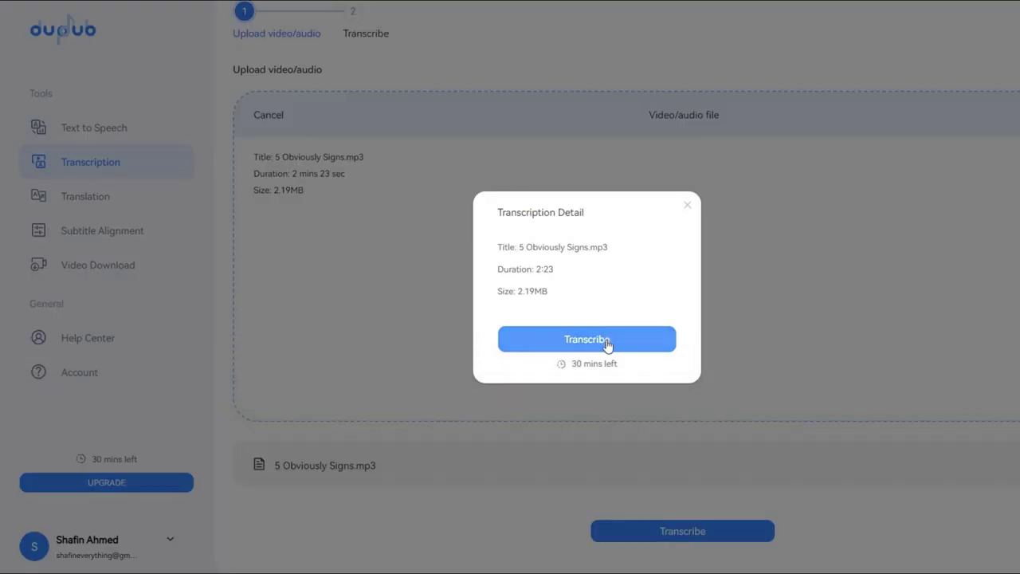
Start transcribing the uploaded 5 Obviously Signs.mp3 file into text
click(606, 342)
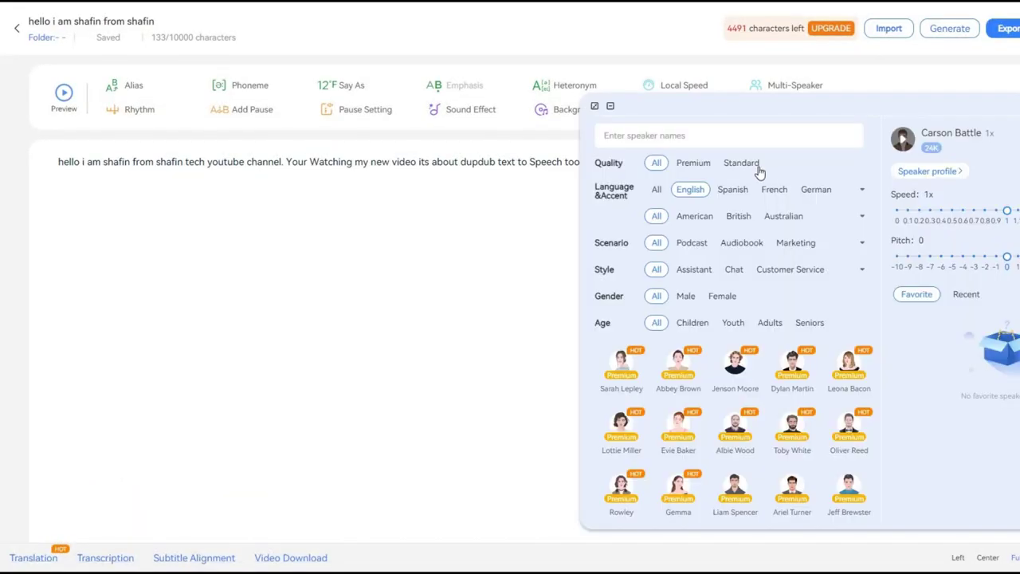
Play the Youtube/Tiktok and then the Marketing use-case voice samples
scroll(678, 407, down, 10)
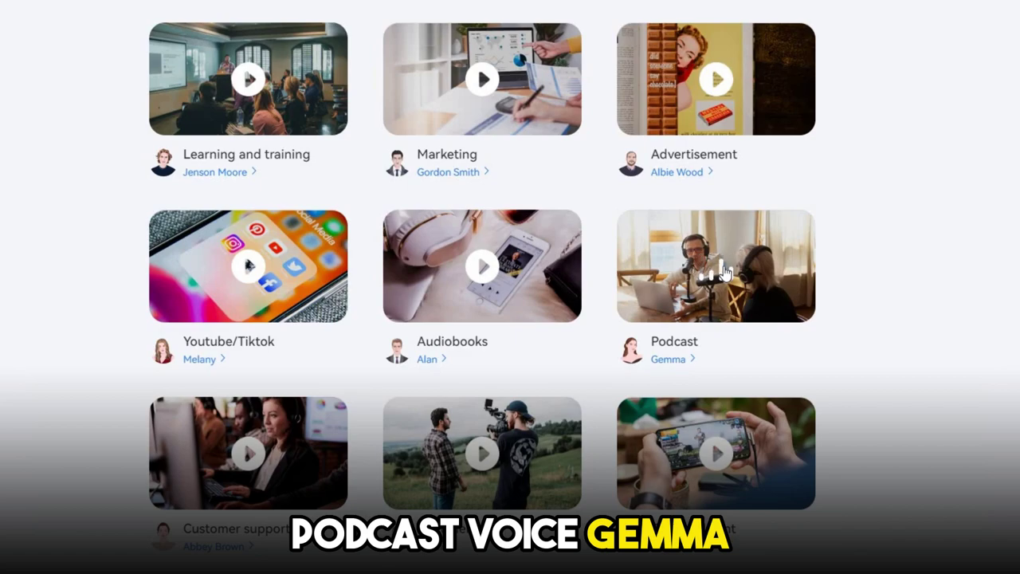
click(249, 266)
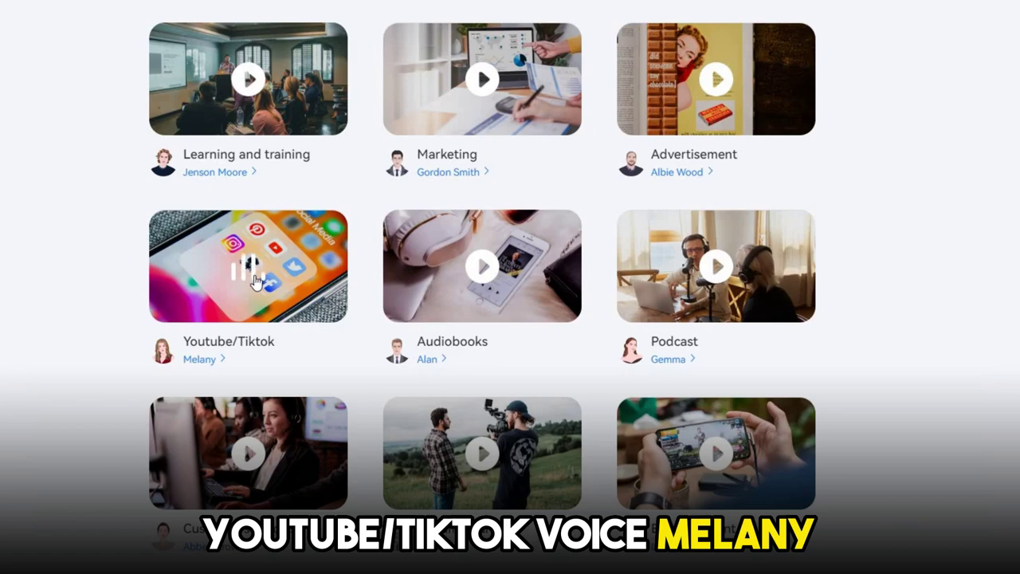
click(482, 84)
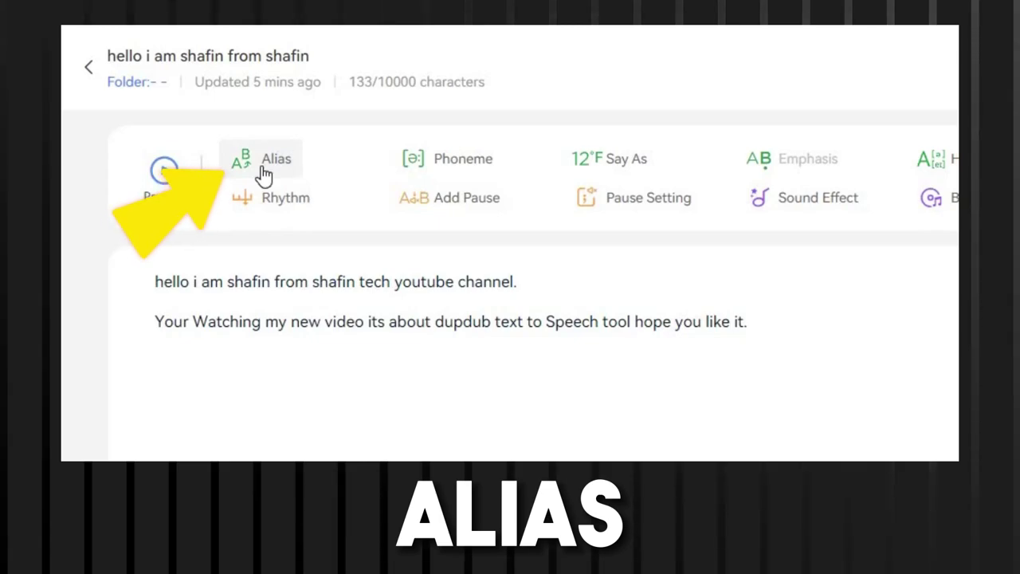
Select the channel-name phrase in line one and open its Alias substitute-text field
click(263, 175)
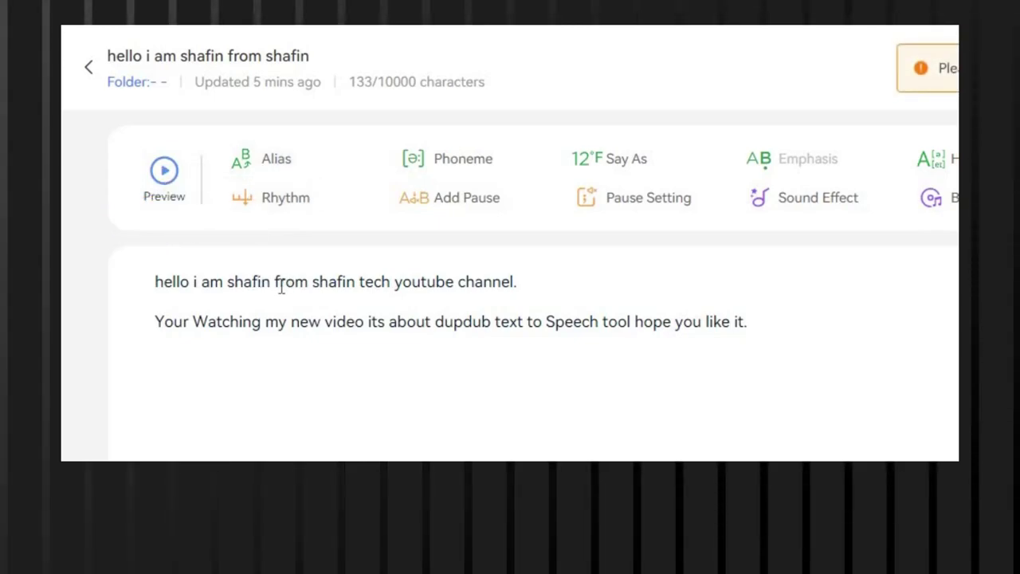
drag(274, 283, 394, 287)
click(277, 160)
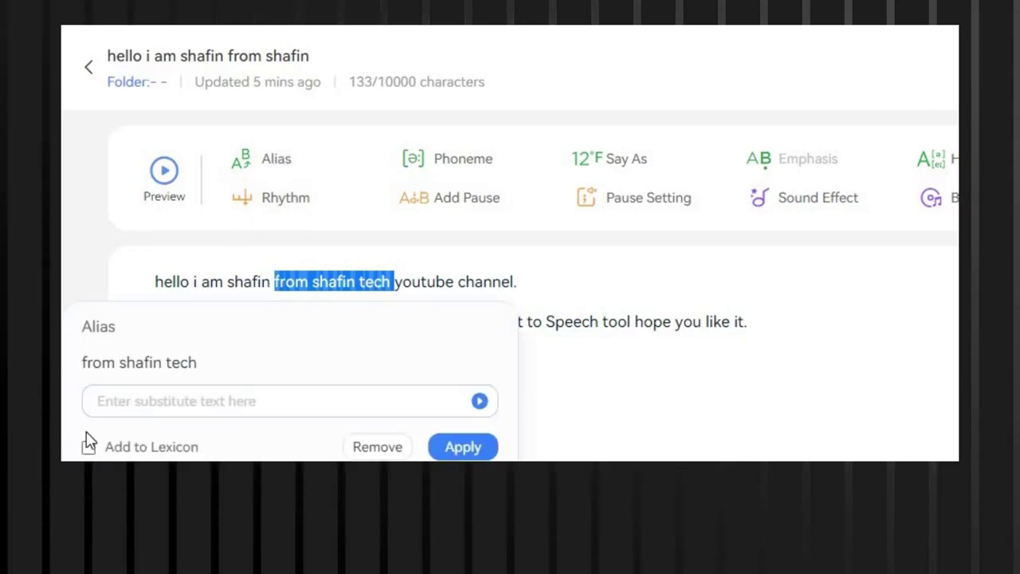
click(125, 401)
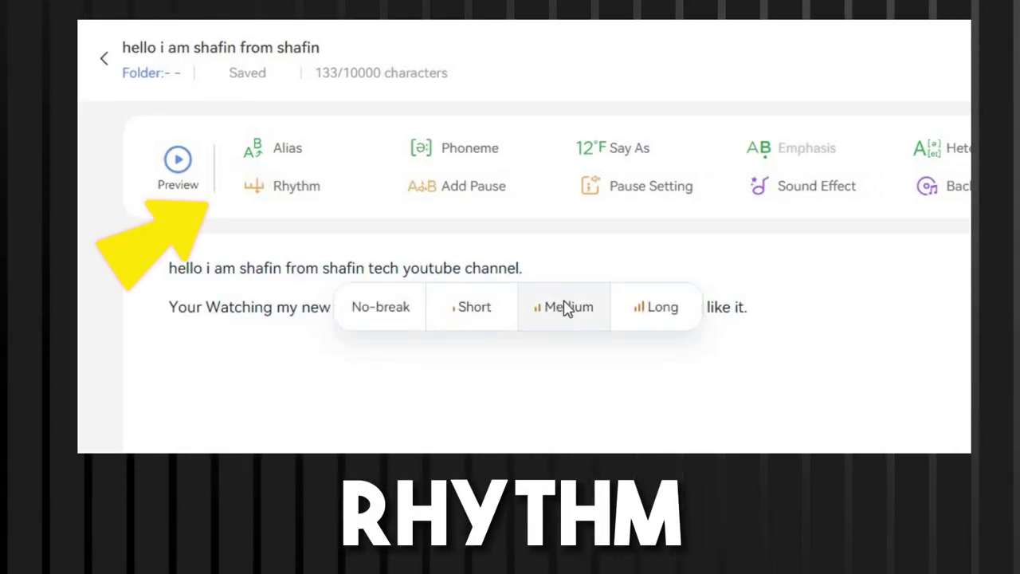
Insert a Medium rhythm break after 'channel' and show the Lexicon options for the whole script
click(566, 307)
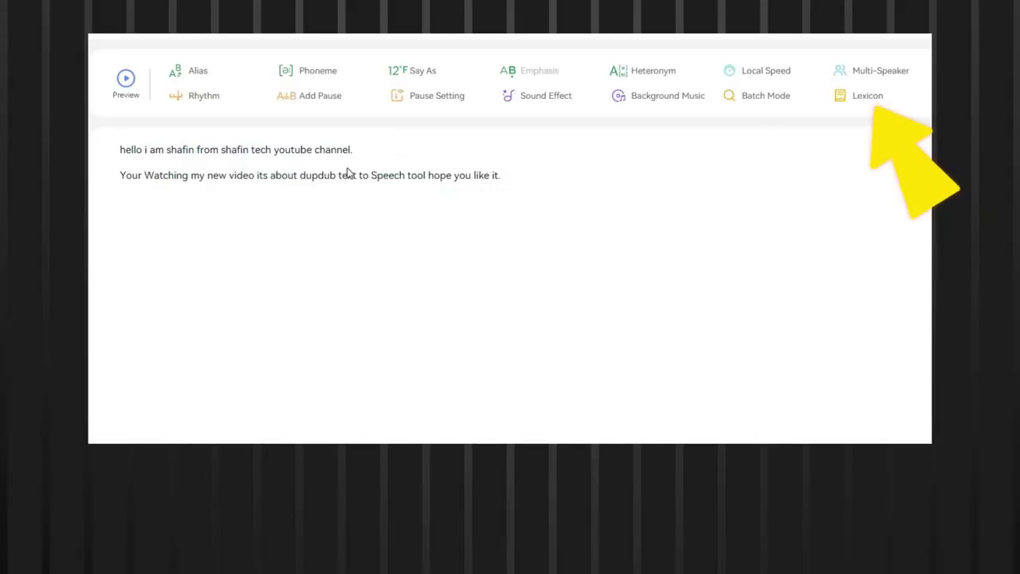
drag(119, 149, 495, 190)
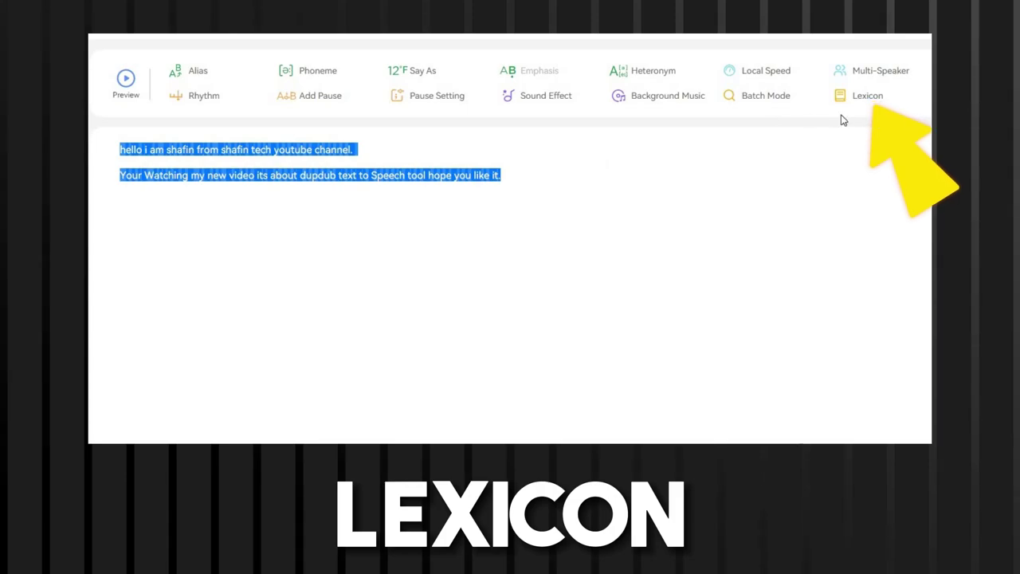
click(854, 98)
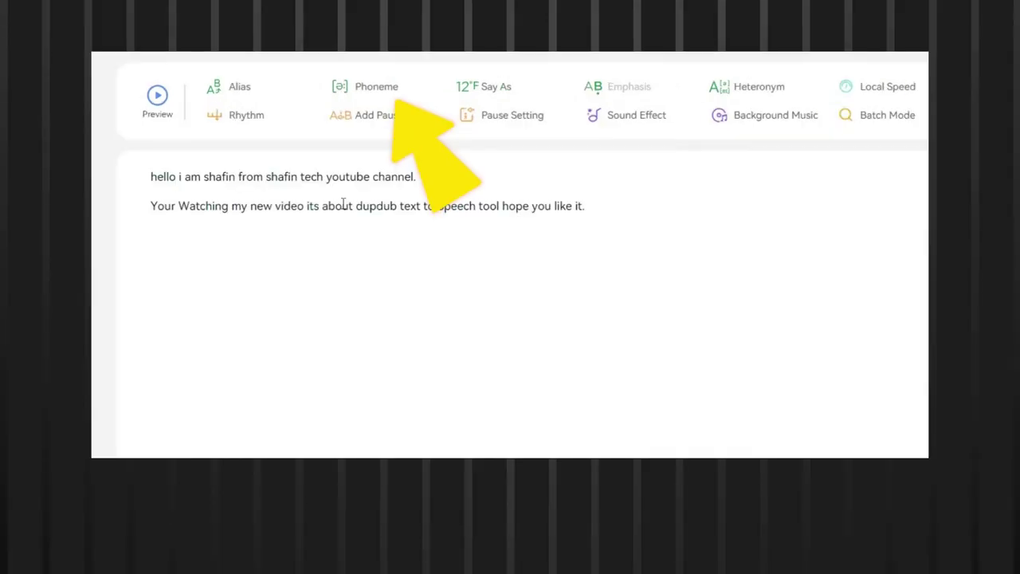
Apply a custom IPA phoneme pronunciation to the word 'about' and reopen its tag
double_click(338, 206)
click(349, 86)
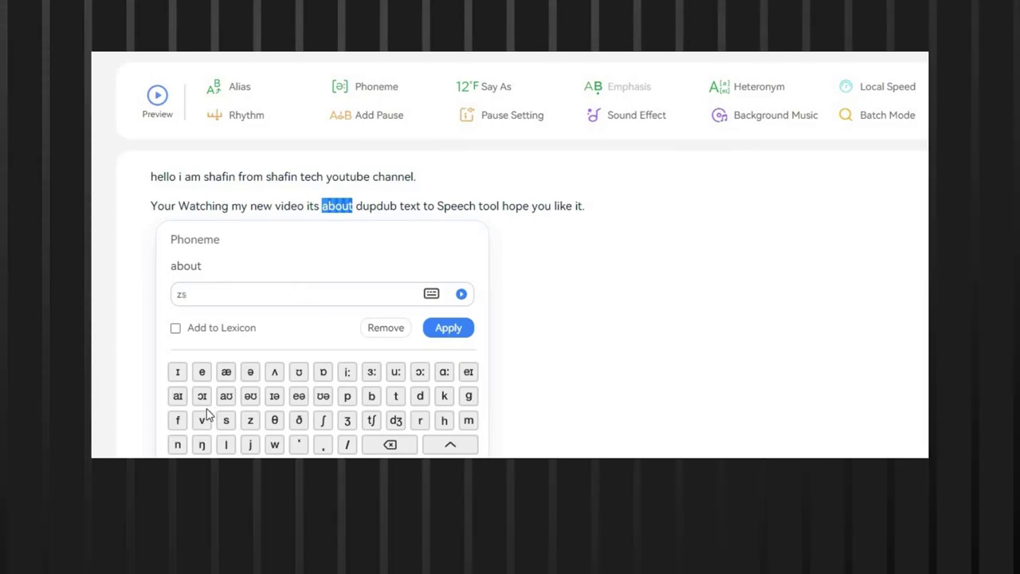
click(447, 327)
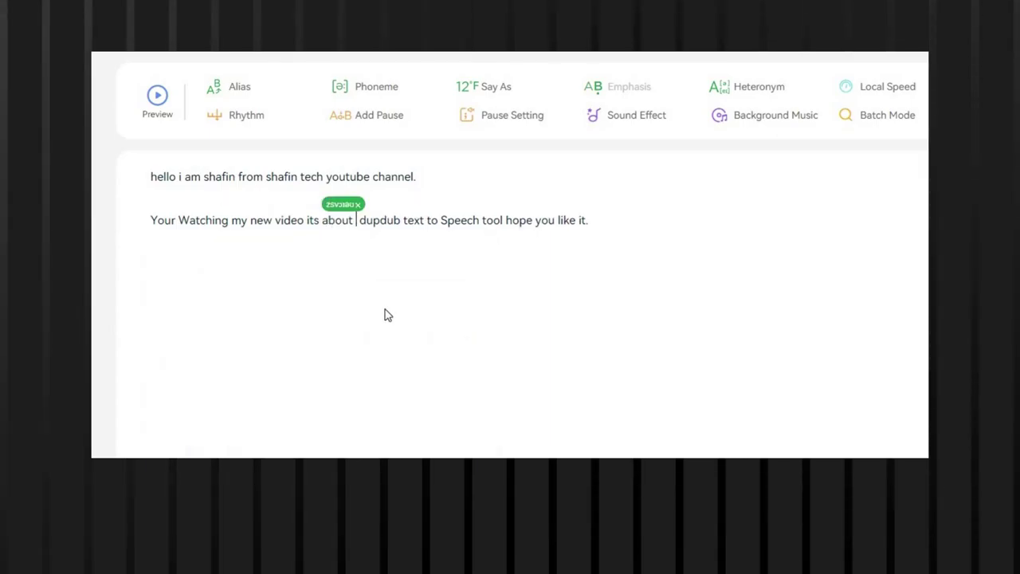
click(361, 209)
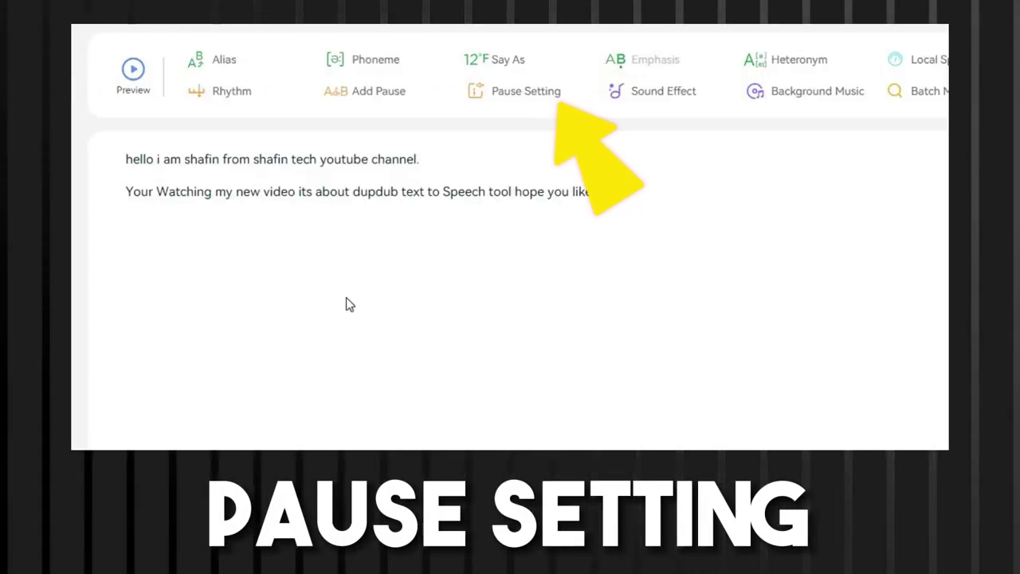
Show the script's punctuation pause durations, each set to 200 ms
click(534, 98)
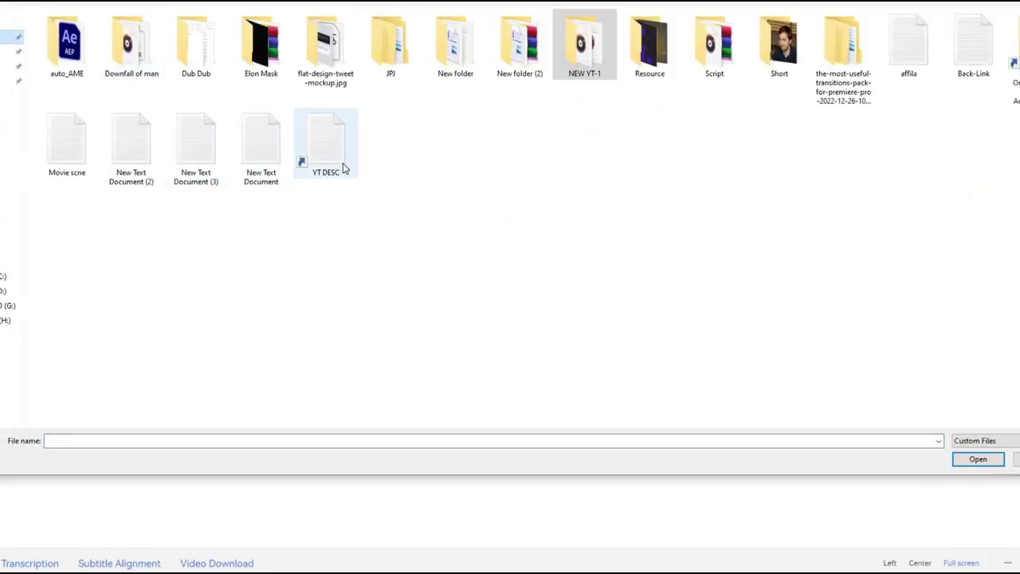
Import the YT DESC text file and pick an export format other than WAV
double_click(326, 164)
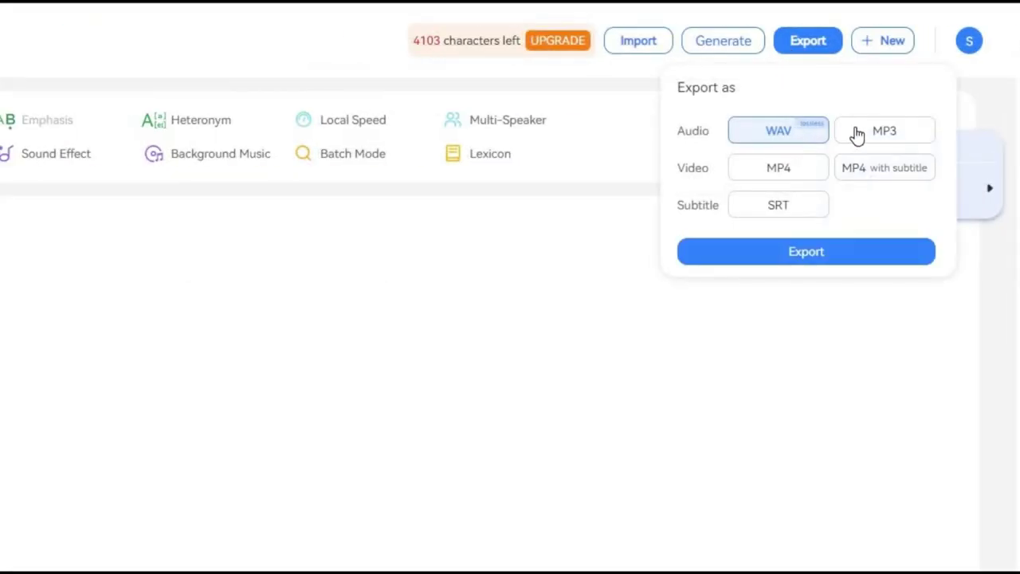
click(882, 135)
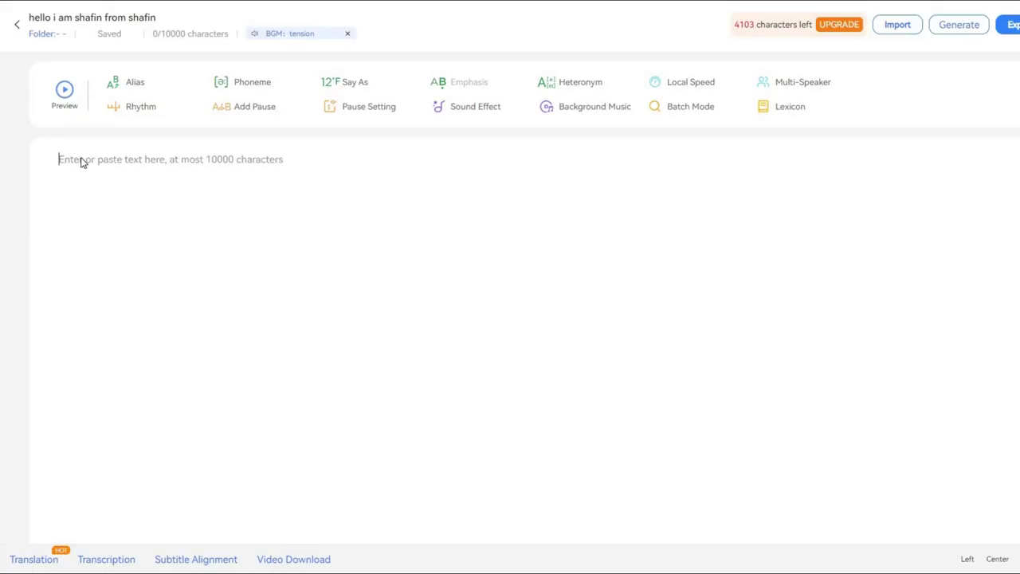
Paste the ChatGPT relationship-advice script into the DupDub editor and scroll back to the Introduction
key(ctrl+v)
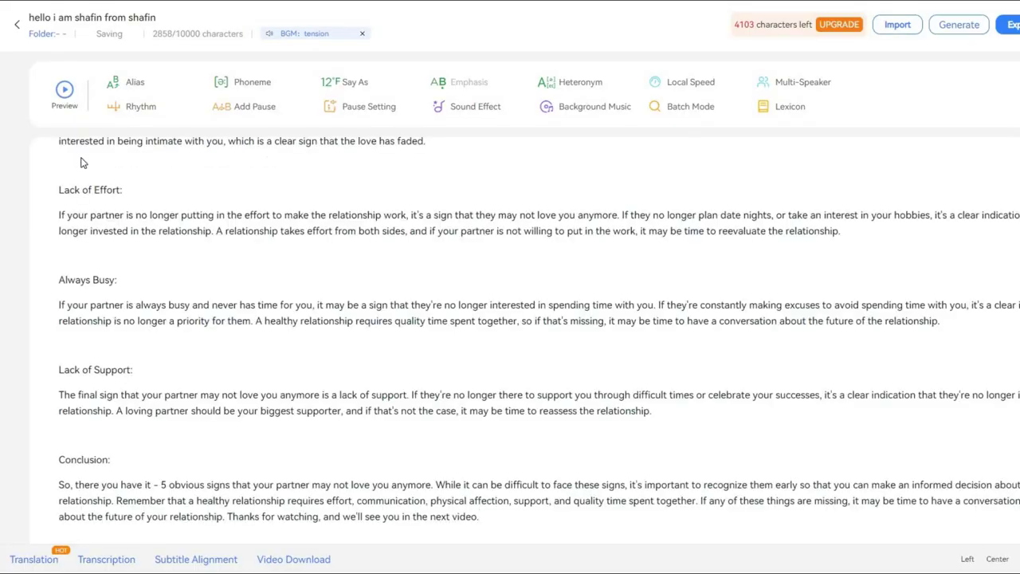
scroll(177, 262, up, 5)
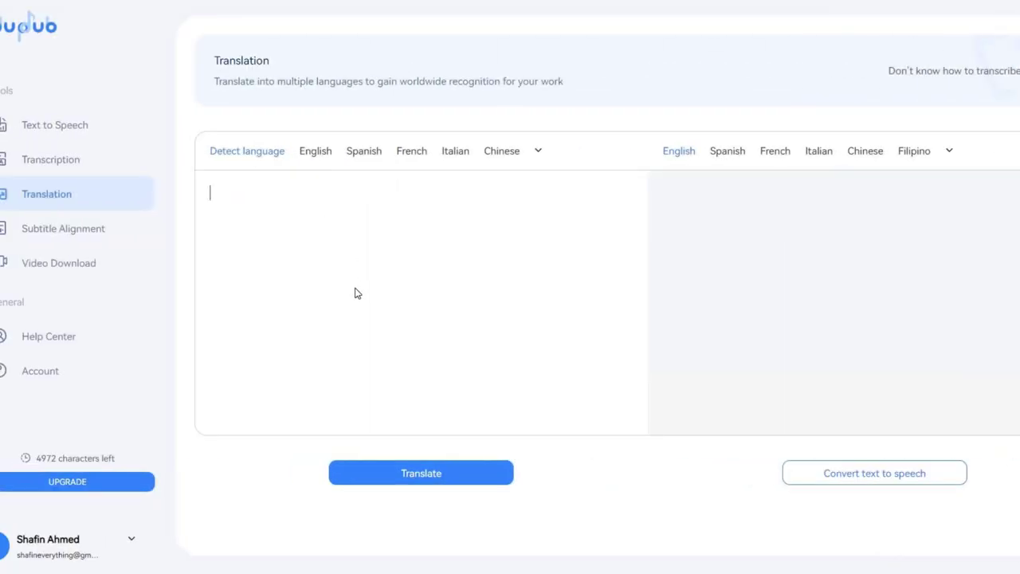
Paste sample text into the Translation tool's source box
right_click(355, 289)
click(346, 310)
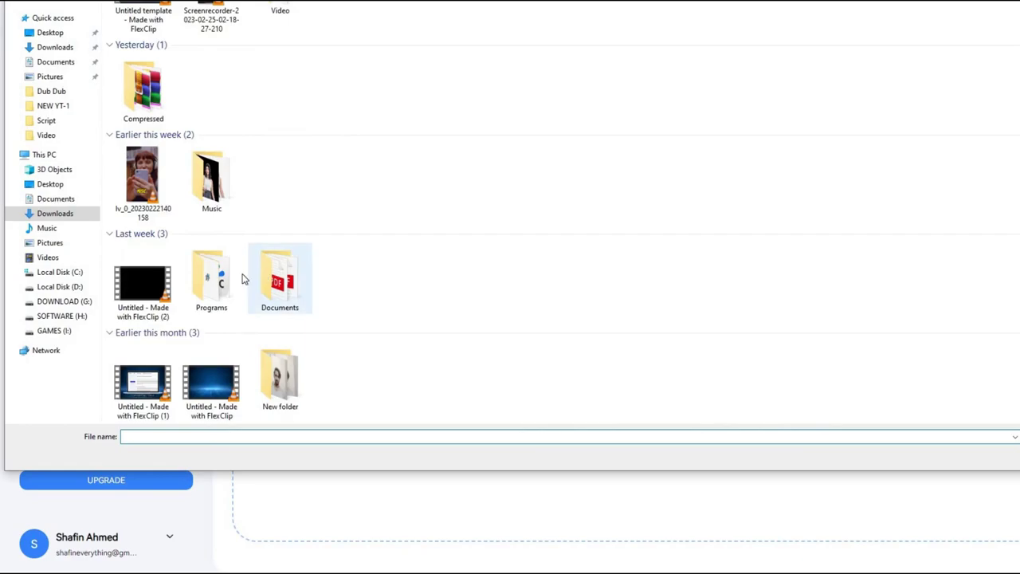
scroll(244, 279, up, 3)
Upload lv_0_20230222140158.mp4 and confirm its transcription
click(136, 250)
double_click(136, 250)
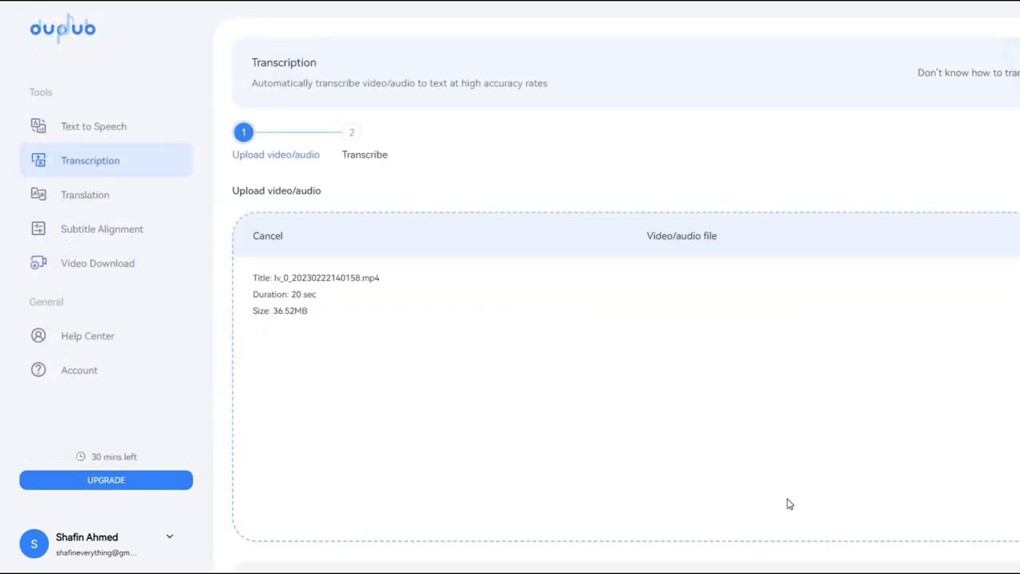
scroll(788, 504, down, 3)
click(721, 510)
click(575, 348)
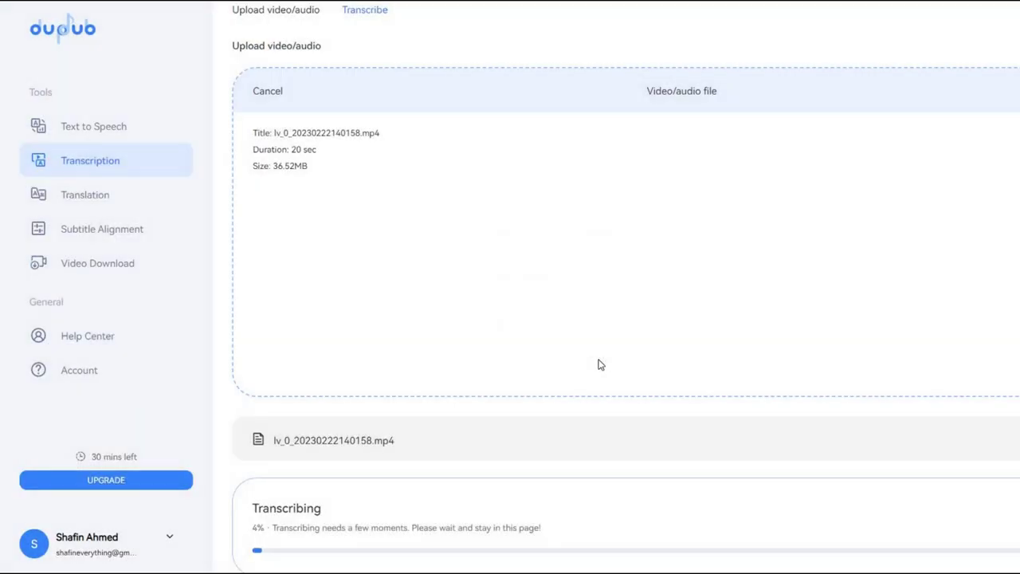
scroll(602, 374, down, 1)
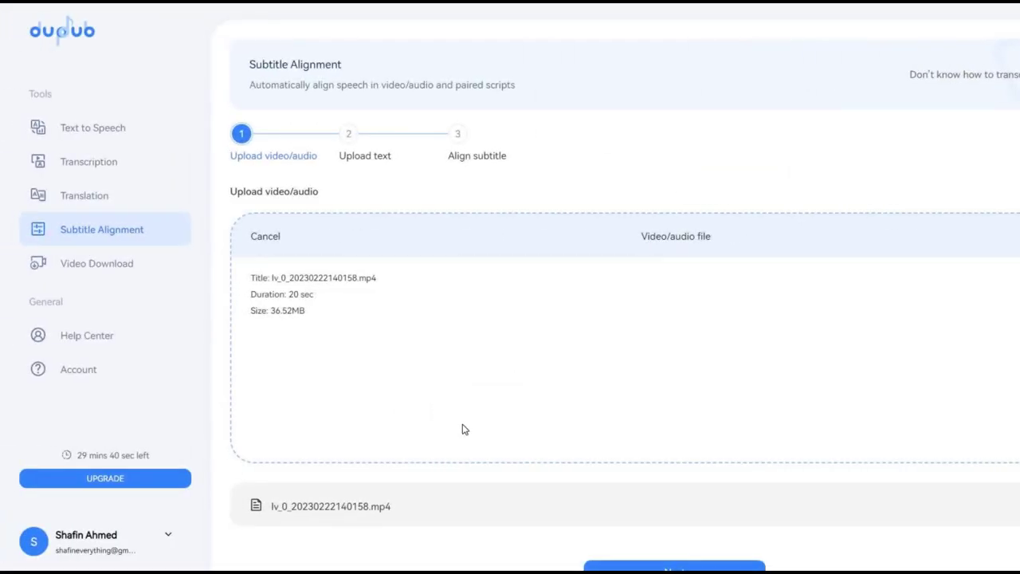
Advance to the Upload text step and browse the Desktop for a script file
scroll(465, 429, down, 1)
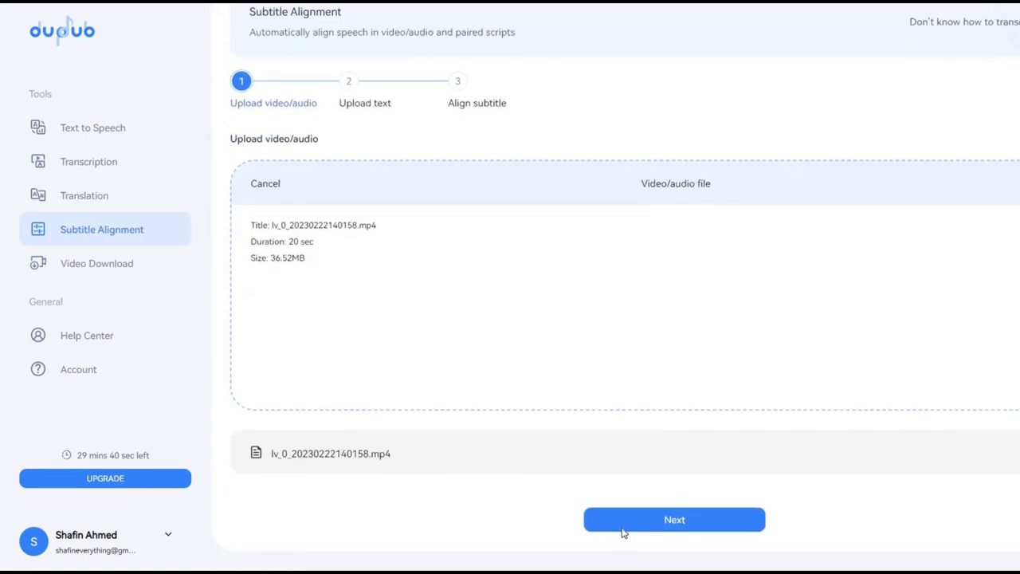
click(624, 528)
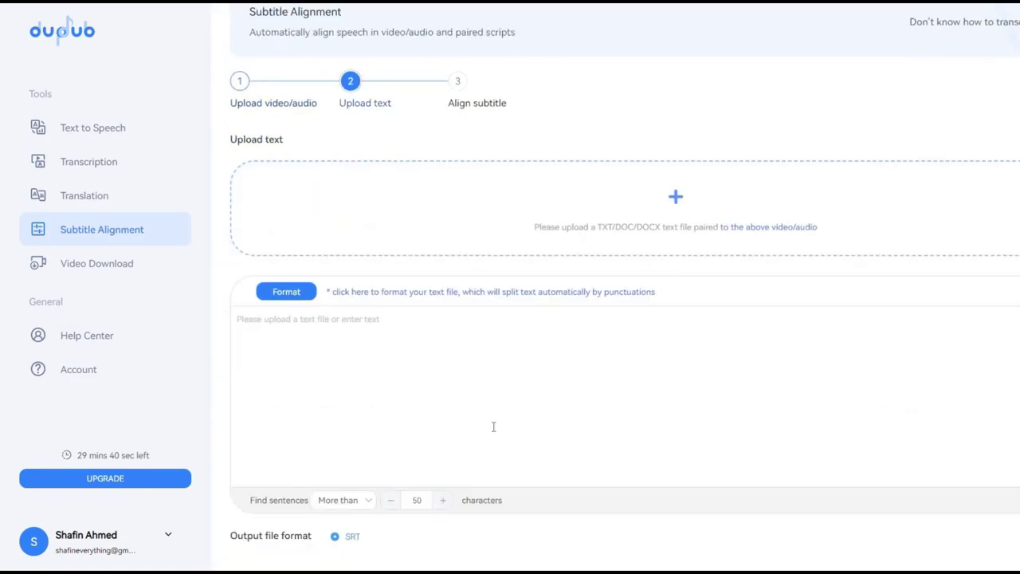
scroll(676, 263, up, 1)
click(301, 218)
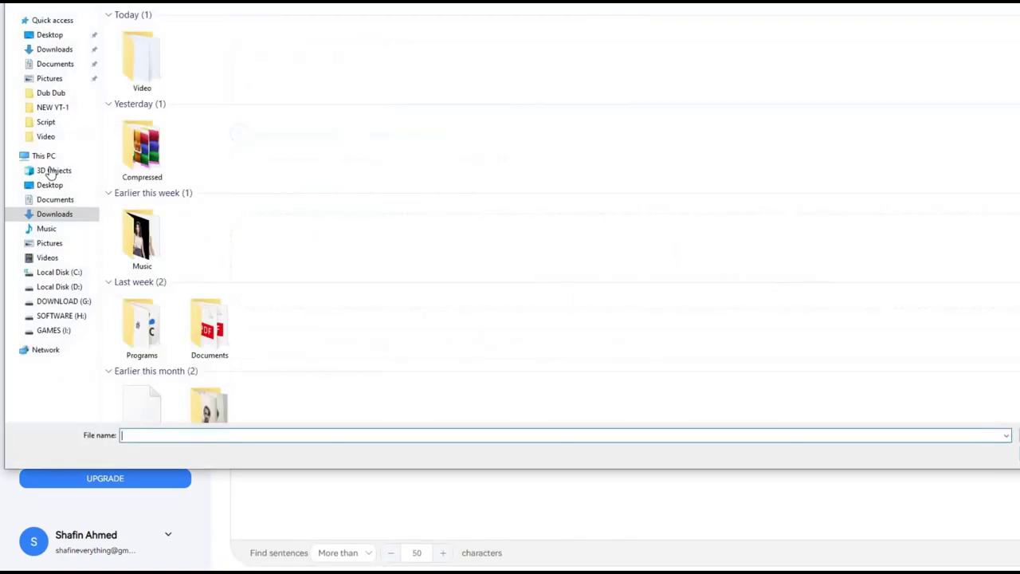
click(44, 36)
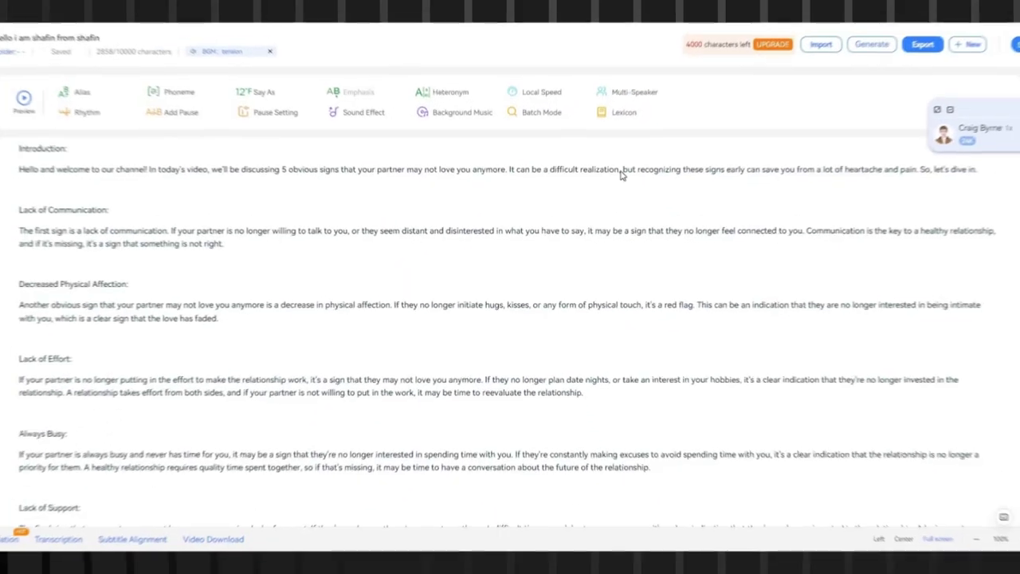
scroll(621, 172, down, 3)
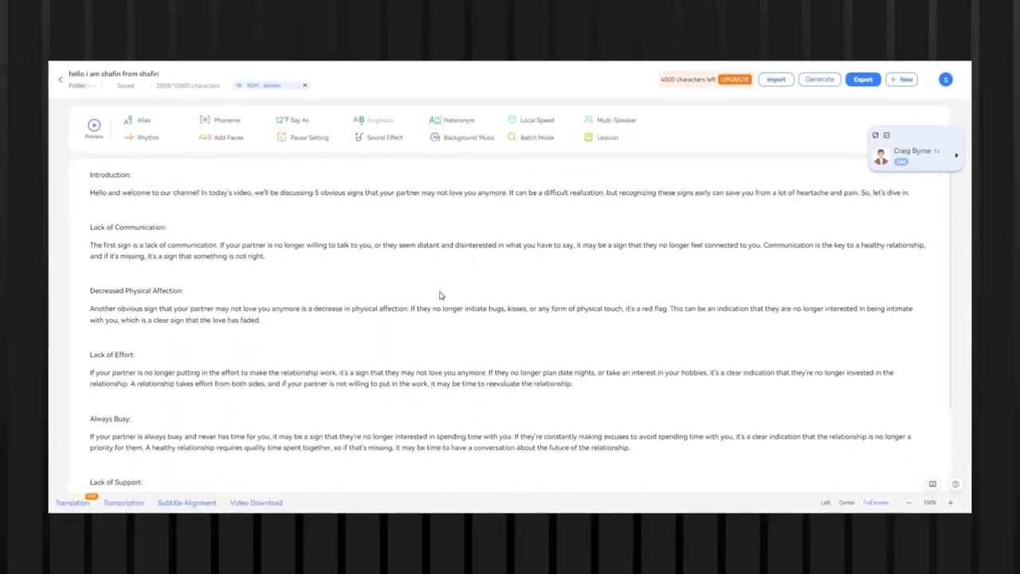
scroll(455, 273, down, 3)
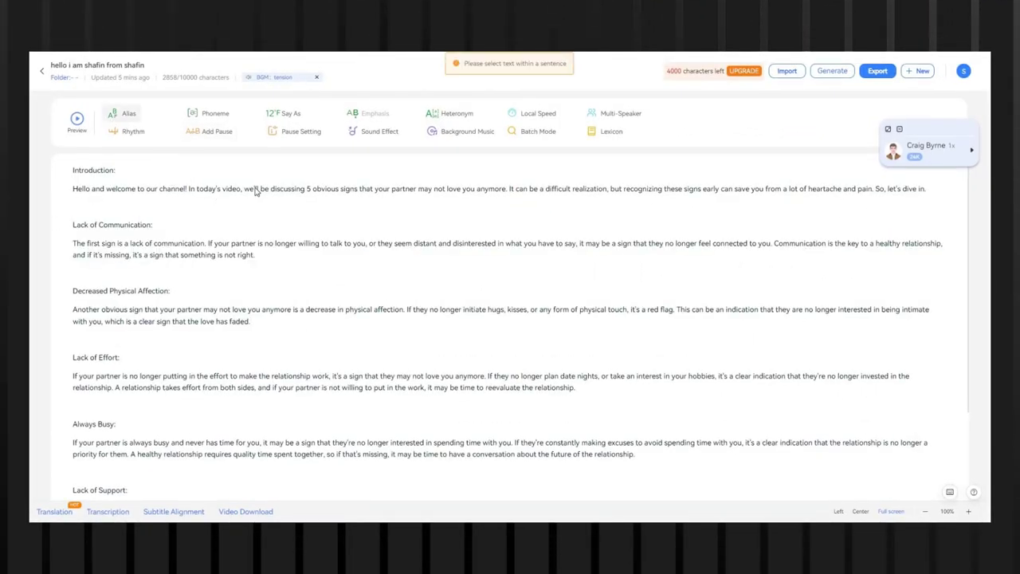
drag(97, 222, 94, 220)
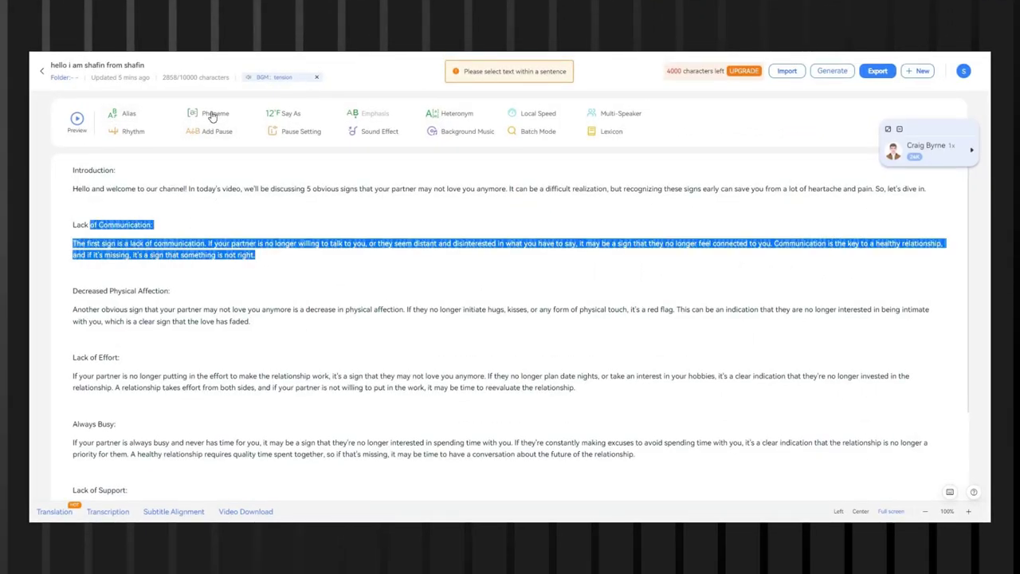
click(302, 168)
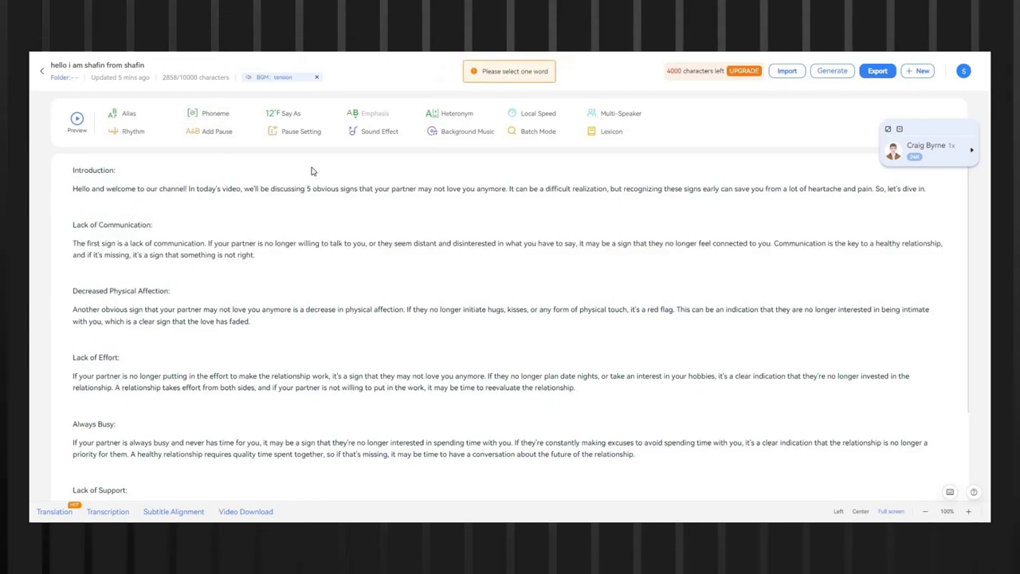
drag(116, 234, 123, 227)
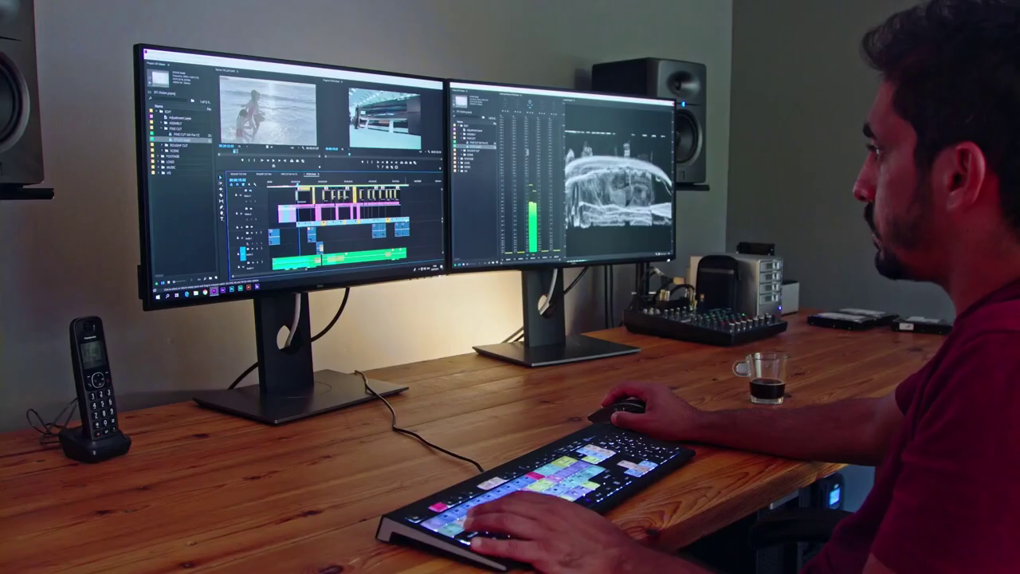